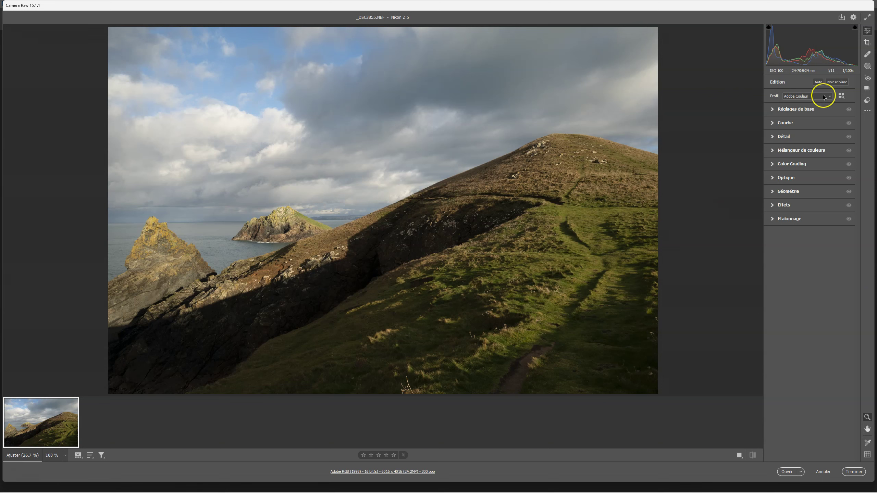
- Glance at the Optics and Geometry panels, then switch Camera Raw to the Crop tool
click(773, 178)
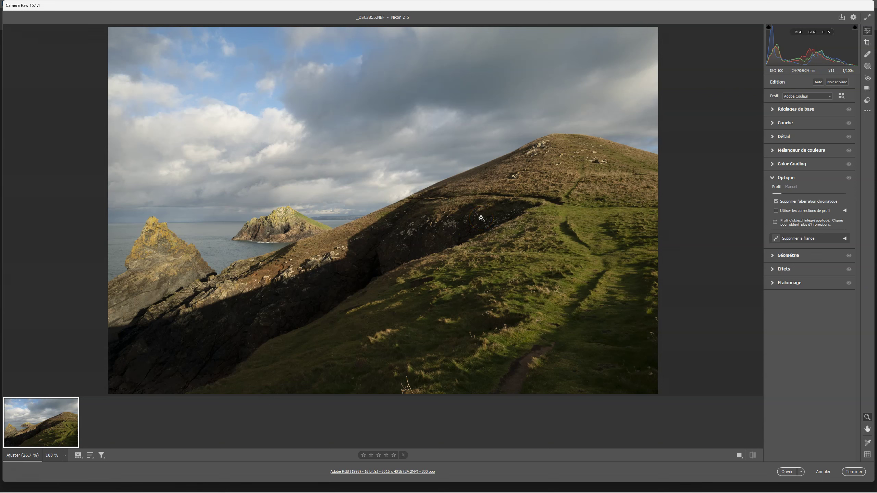
click(775, 179)
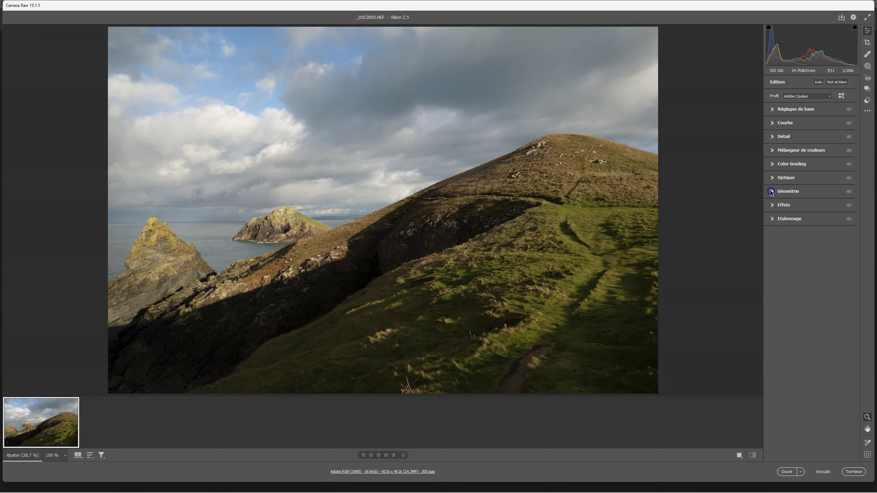
click(771, 193)
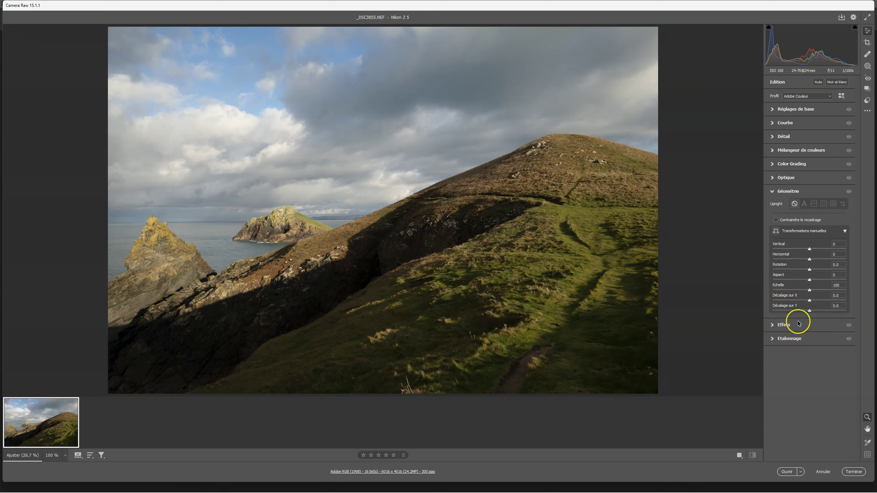
click(773, 193)
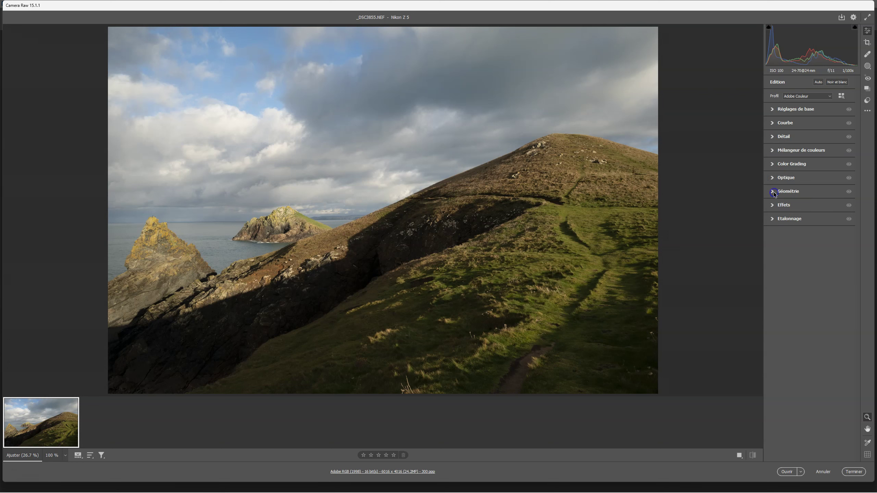
click(868, 42)
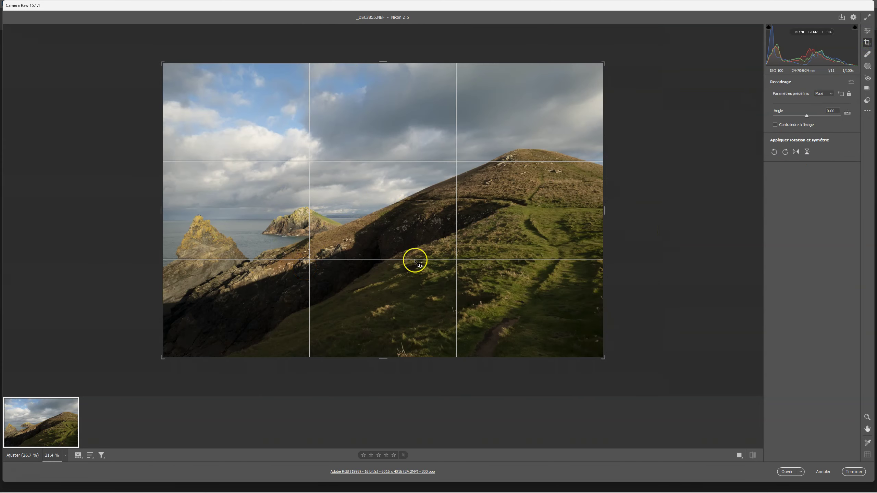
- Back in Edit, set the Basic panel's white balance to Auto
click(868, 31)
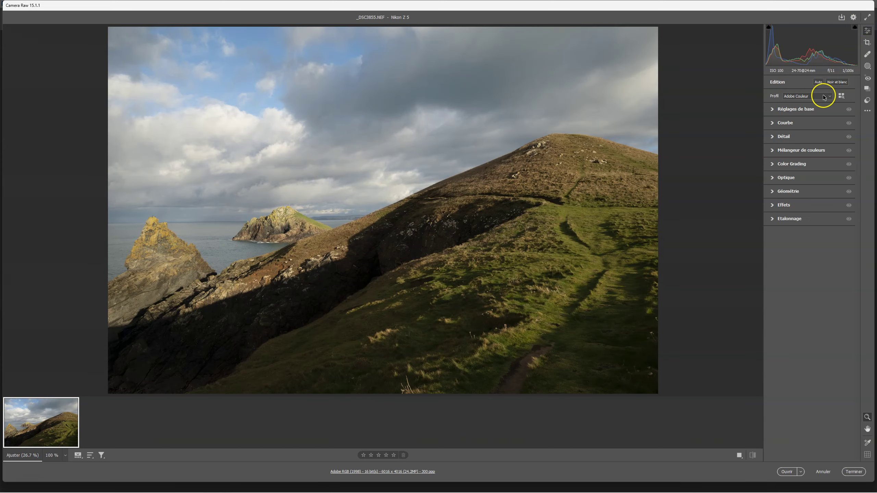
click(774, 110)
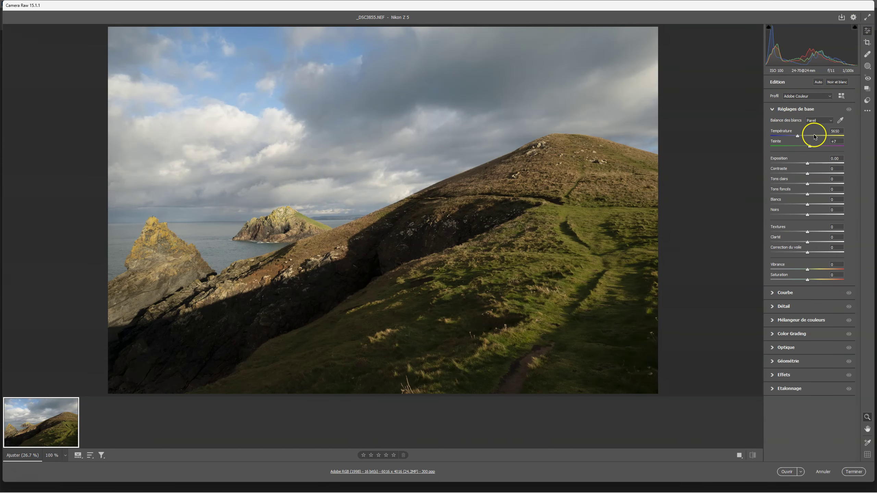
click(819, 120)
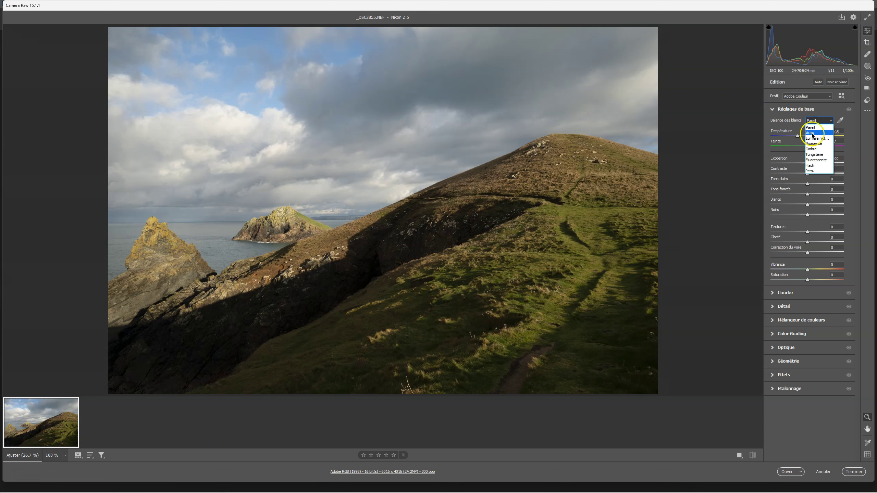
click(812, 133)
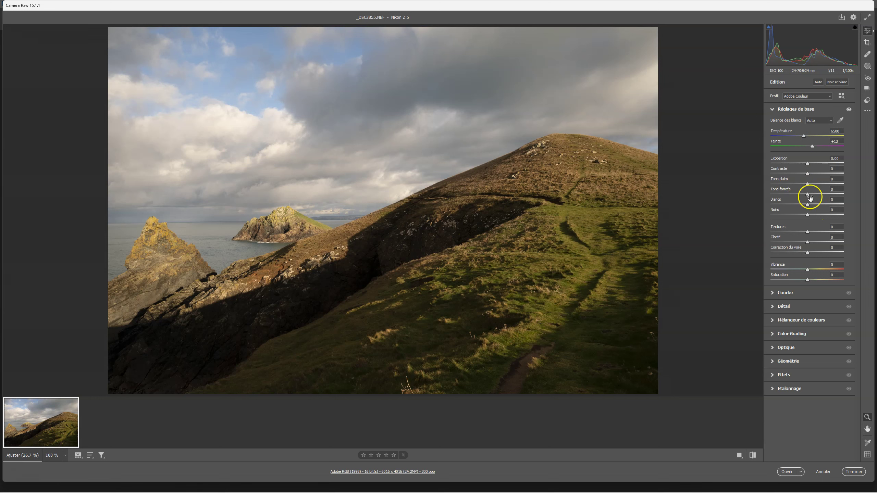
- Set Shadows to +65 and Highlights to -35, leaving Blacks reset at 0
drag(808, 194, 831, 194)
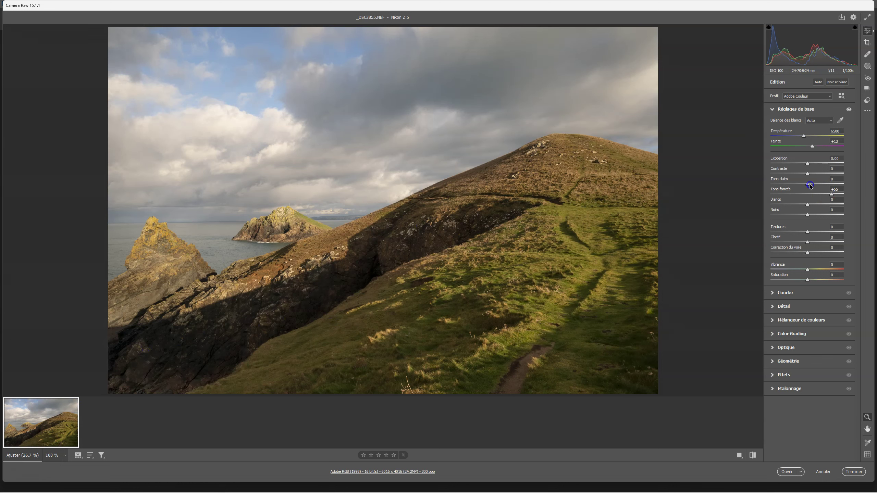
drag(809, 185, 795, 184)
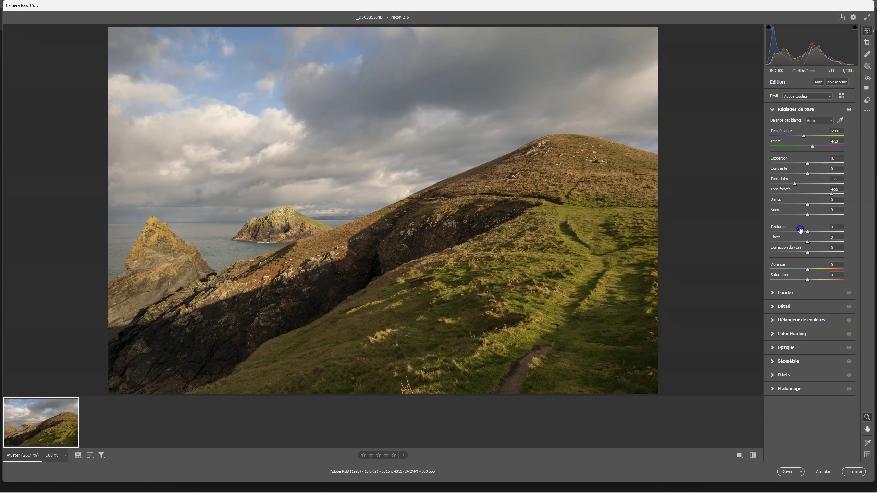
drag(808, 215, 813, 216)
double_click(813, 215)
- Confirm the Adobe RGB, 16-bit, 300 ppi workflow preferences and open the photo as a smart object
click(411, 472)
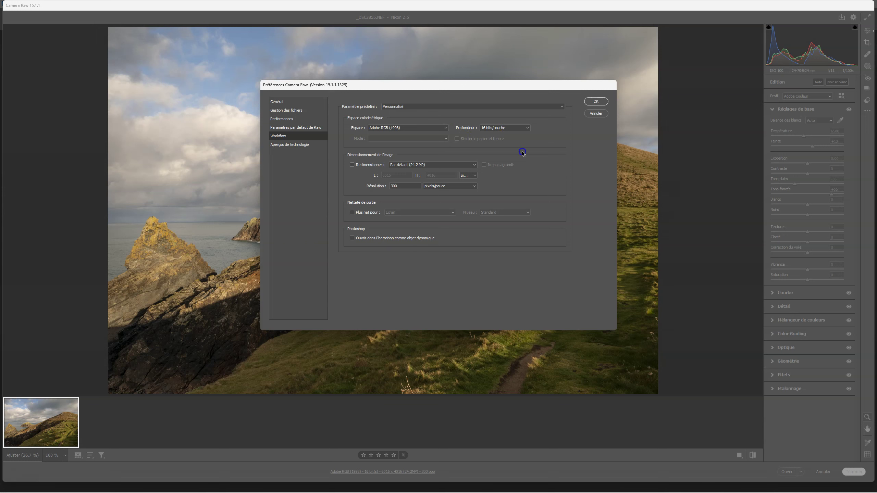
click(604, 102)
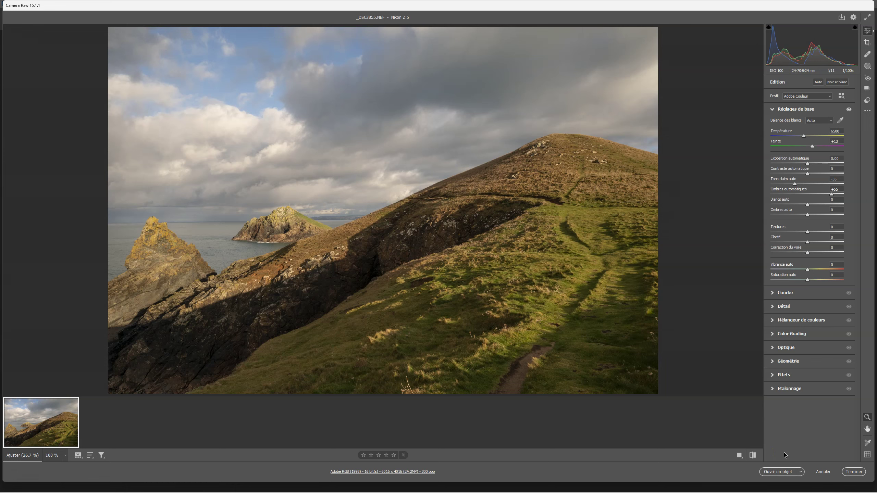
shift+click(782, 471)
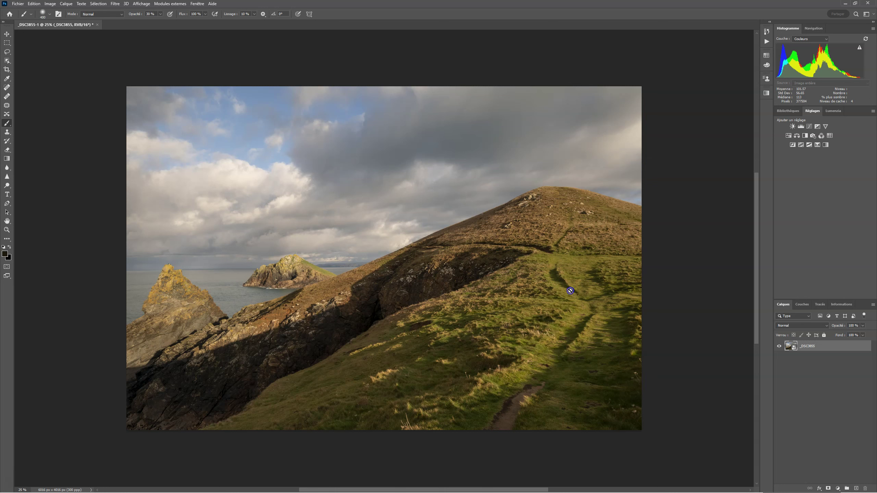
- Apply Filter > Radiant Imaging Labs > Radiant Photo to the hillside smart-object layer
click(507, 231)
click(480, 204)
click(114, 3)
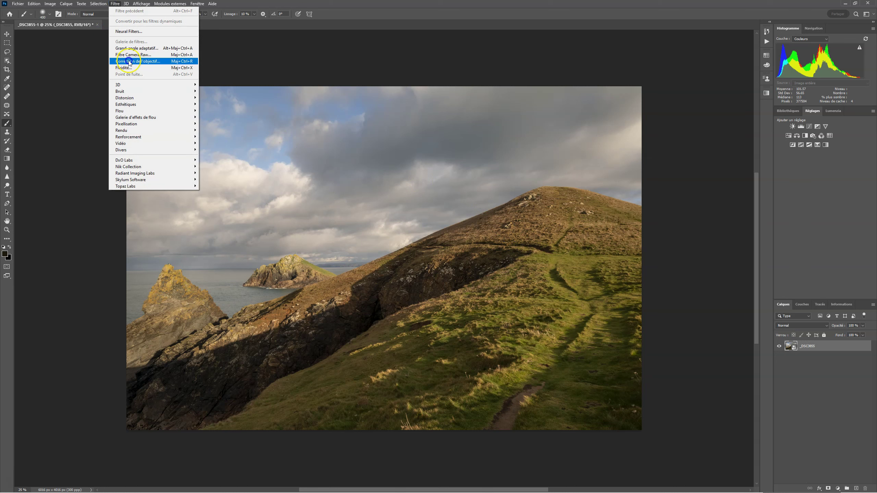
click(155, 173)
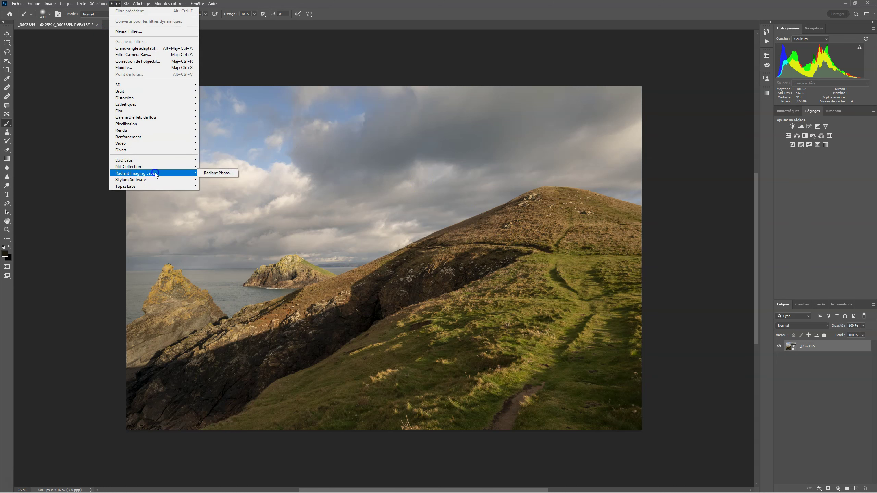
click(215, 173)
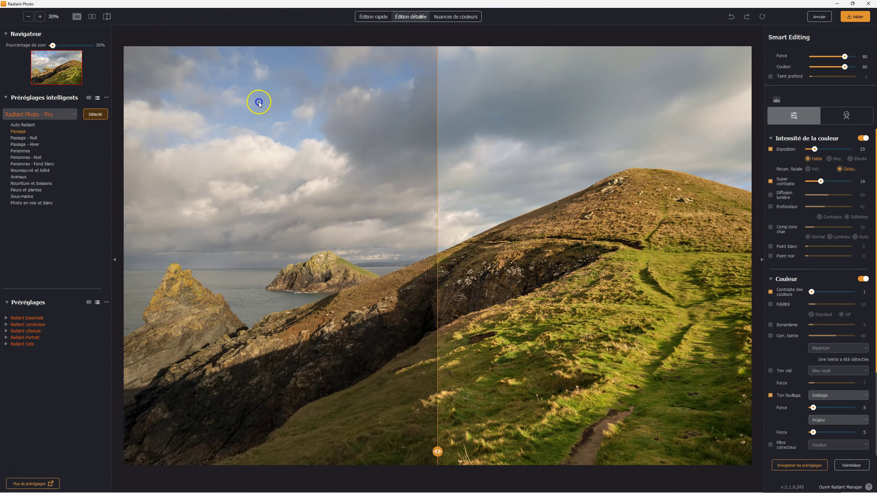
- Switch to Édition rapide and sweep the before/after divider across the photo
click(375, 18)
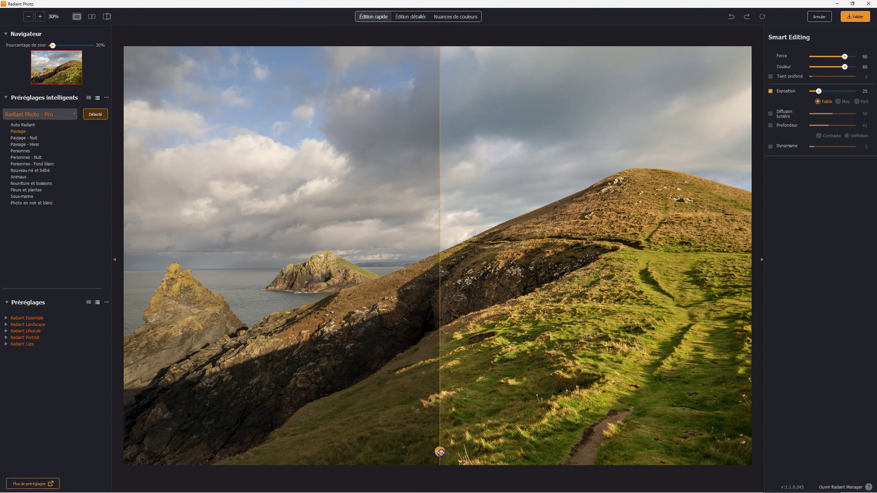
drag(439, 452, 527, 451)
drag(463, 401, 179, 404)
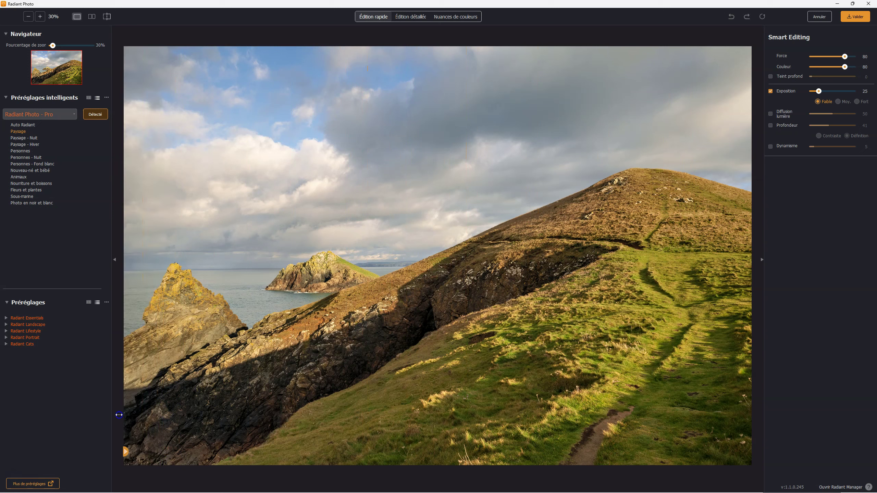
mouse_move(119, 415)
mouse_down()
mouse_move(515, 412)
mouse_move(146, 399)
mouse_move(550, 415)
mouse_move(211, 417)
mouse_move(146, 433)
mouse_up()
- Compare against the original, then bring Smart Editing Force and Couleur down to 0
click(430, 317)
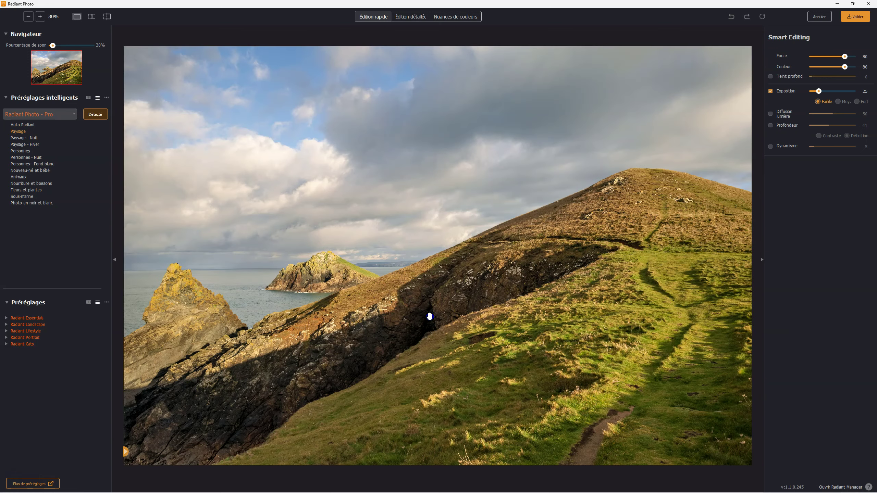
click(429, 317)
click(638, 156)
mouse_move(843, 57)
mouse_down()
mouse_move(797, 61)
mouse_move(798, 71)
mouse_up()
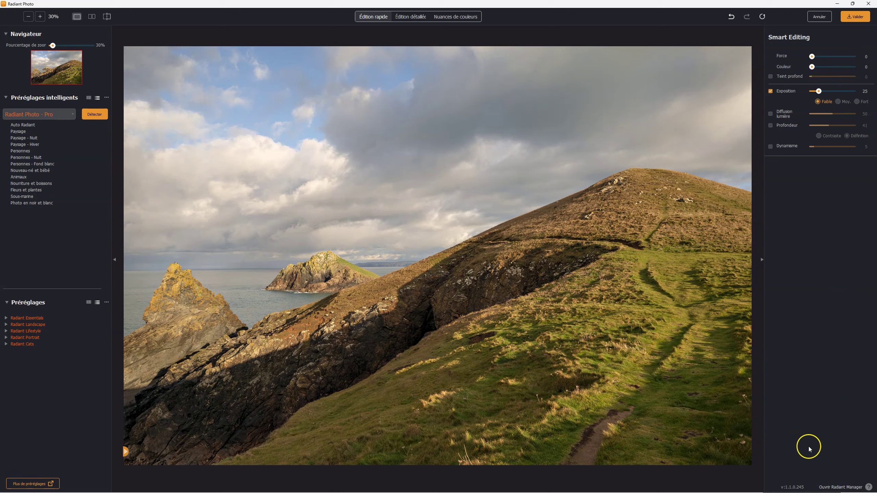
- Set Force to 44 and Couleur to 31, and enable Diffusion lumière 50 and Profondeur 41
click(540, 284)
drag(812, 57, 830, 57)
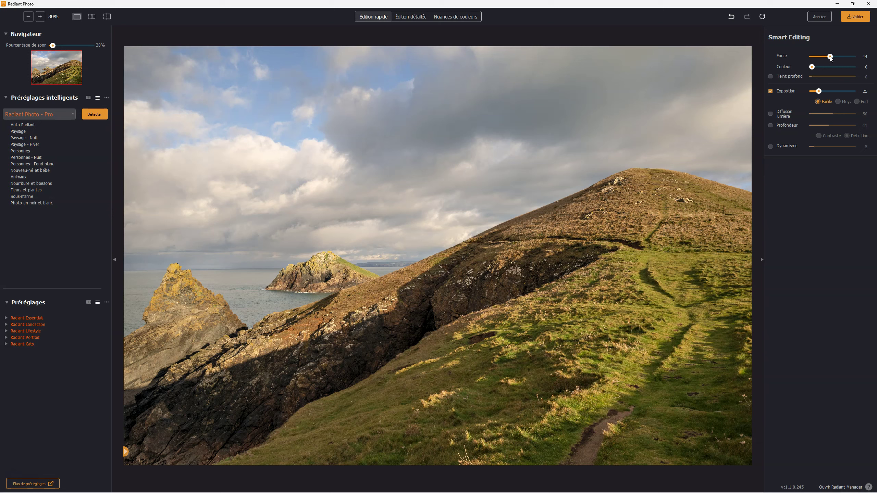
drag(812, 67, 826, 68)
click(771, 115)
click(770, 126)
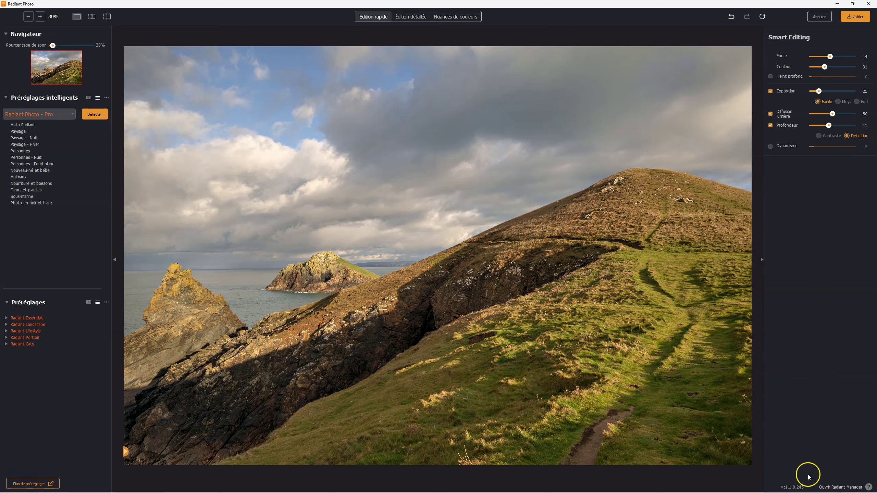
- Switch to Édition détaillée and enable tint correction at 60 on Maximum in Couleur
click(572, 338)
click(572, 337)
click(410, 17)
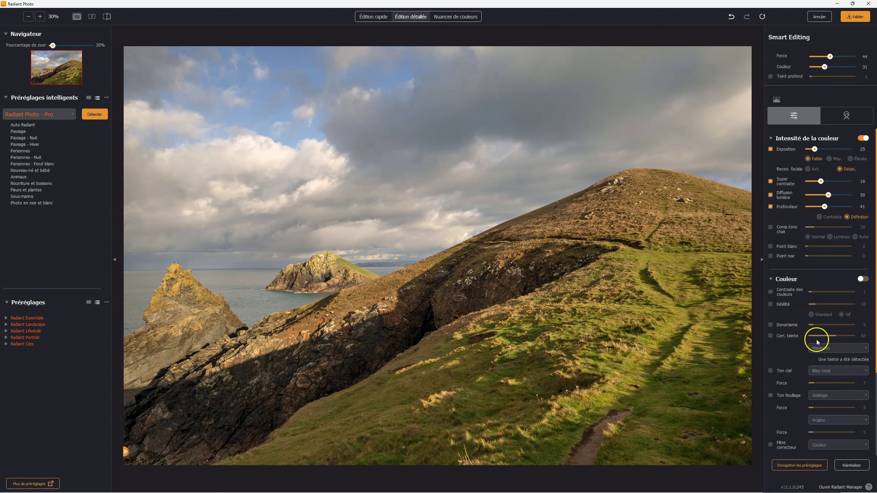
click(771, 336)
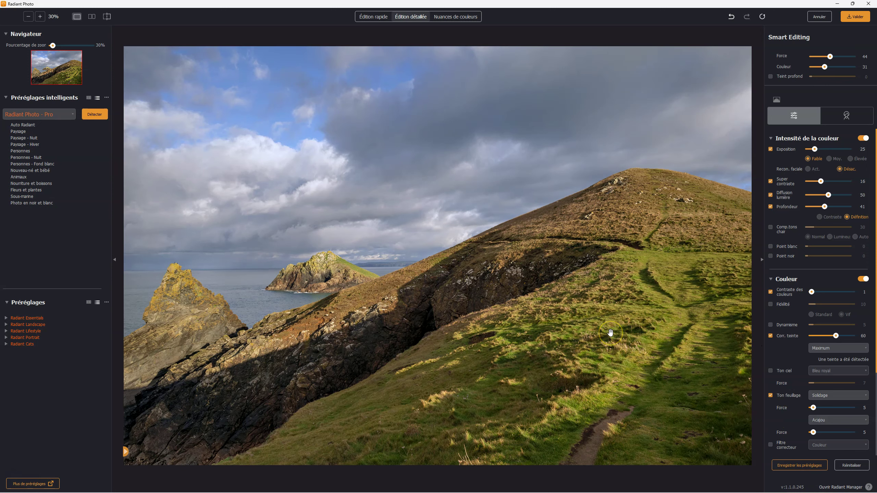
- Repeatedly compare the colour-adjusted photo against the unedited original
click(557, 312)
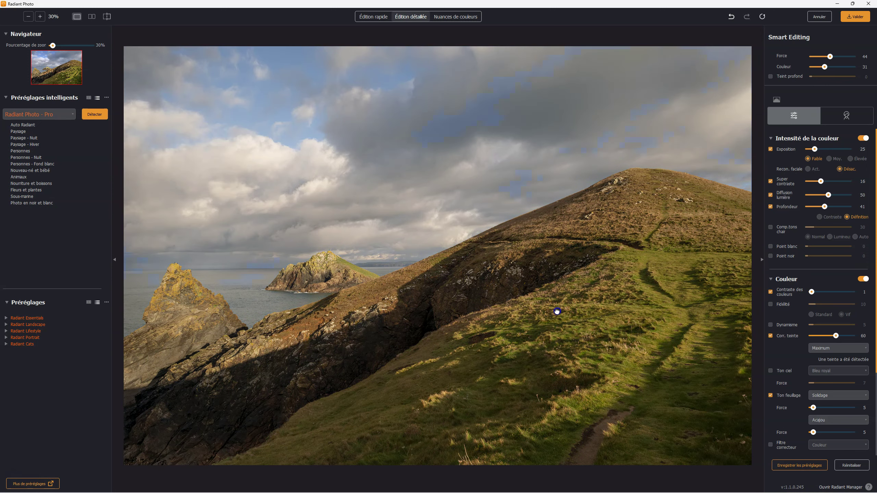
drag(557, 311, 557, 311)
click(557, 311)
click(557, 311)
click(558, 315)
drag(558, 315, 558, 314)
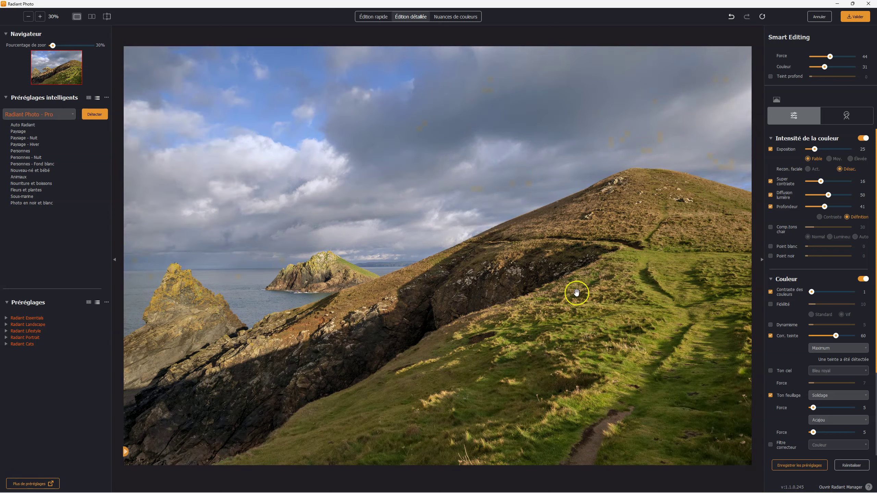
click(589, 297)
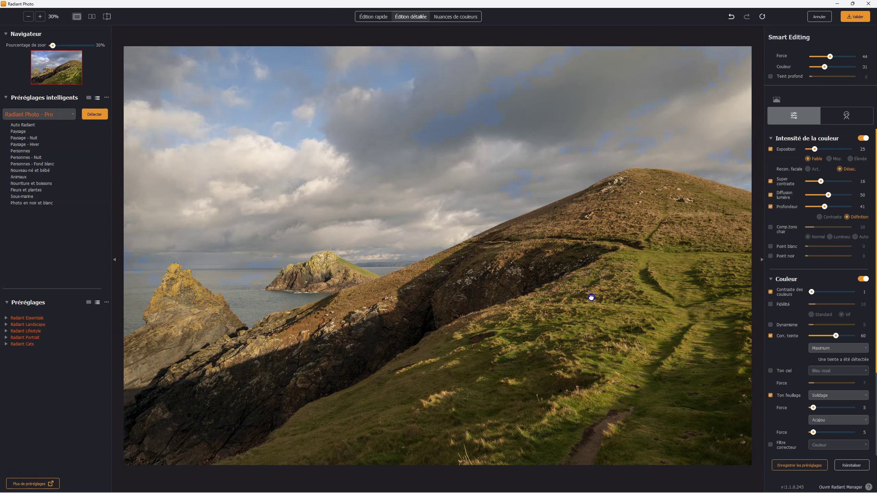
click(591, 297)
drag(591, 297, 591, 297)
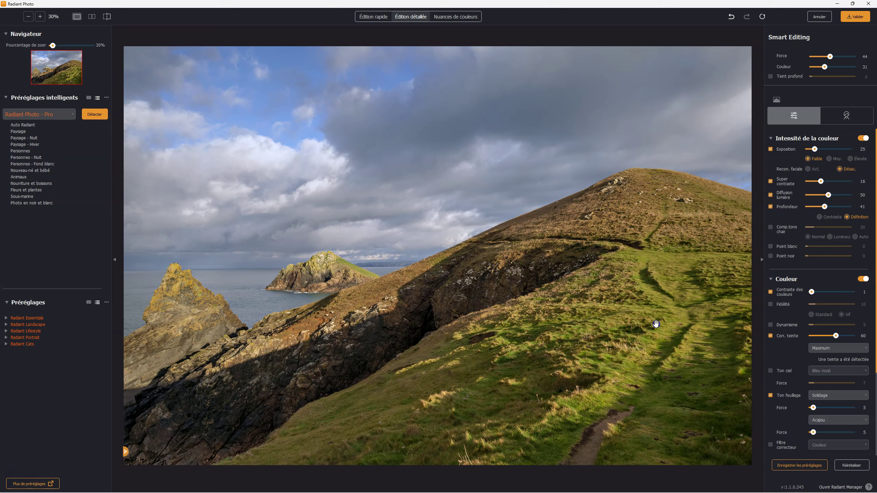
drag(771, 336, 768, 350)
- Try a blue Filtre correcteur and view it in the before/after split
scroll(792, 362, down, 2)
scroll(791, 363, down, 2)
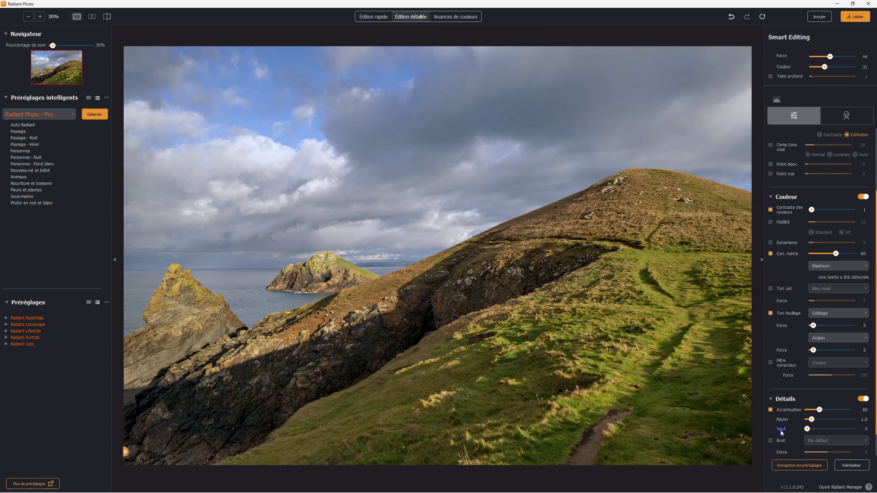
click(771, 364)
click(838, 363)
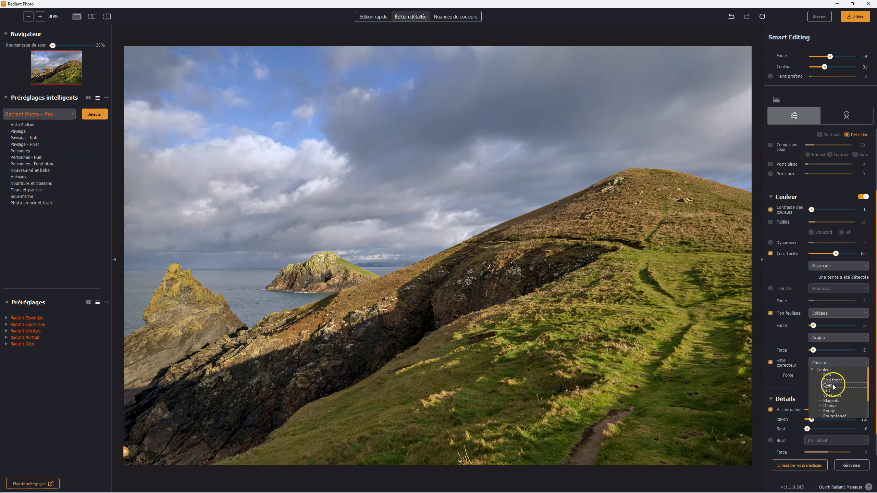
click(830, 375)
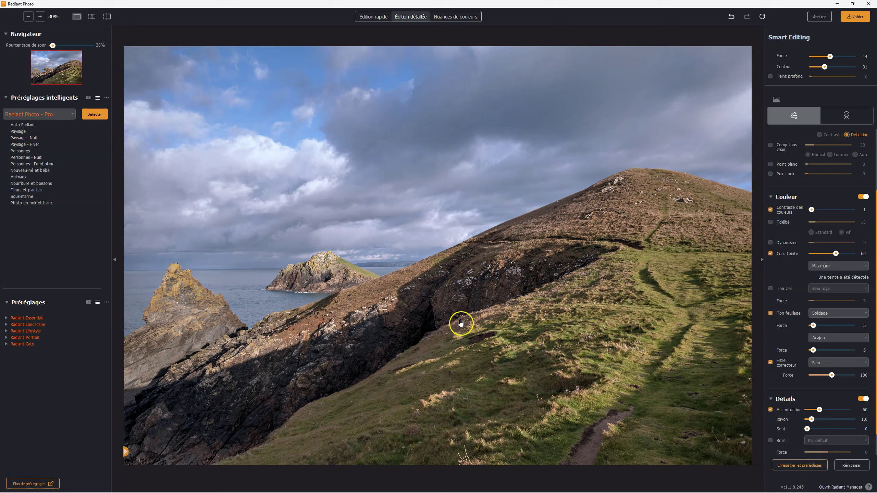
drag(461, 323, 467, 307)
mouse_move(126, 452)
mouse_down()
mouse_move(737, 449)
mouse_move(82, 381)
mouse_up()
- Drop the blue filter, enable Fidélité at 10 in Vif mode, and confirm with Valider
click(771, 363)
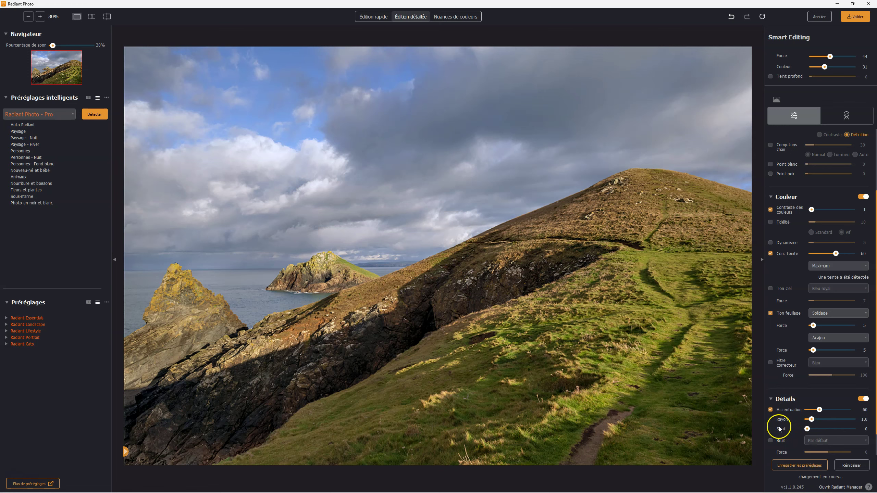
click(771, 223)
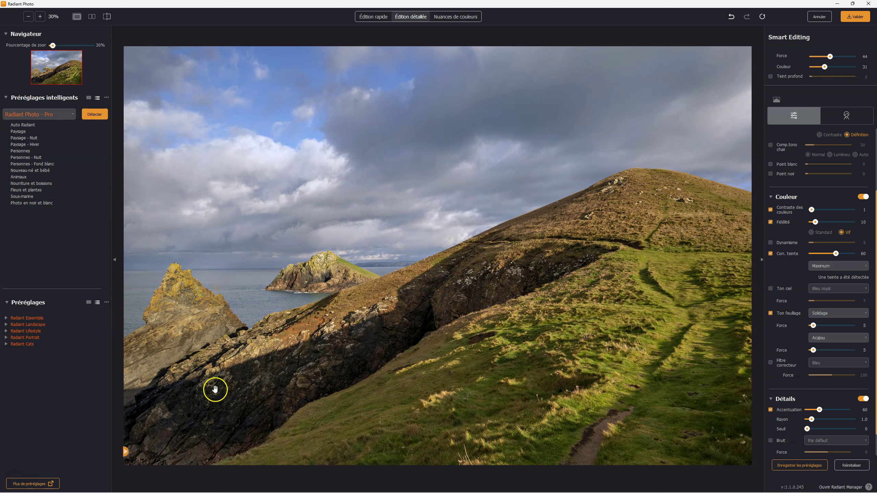
mouse_move(126, 452)
mouse_down()
mouse_move(627, 432)
mouse_move(43, 431)
mouse_up()
click(854, 16)
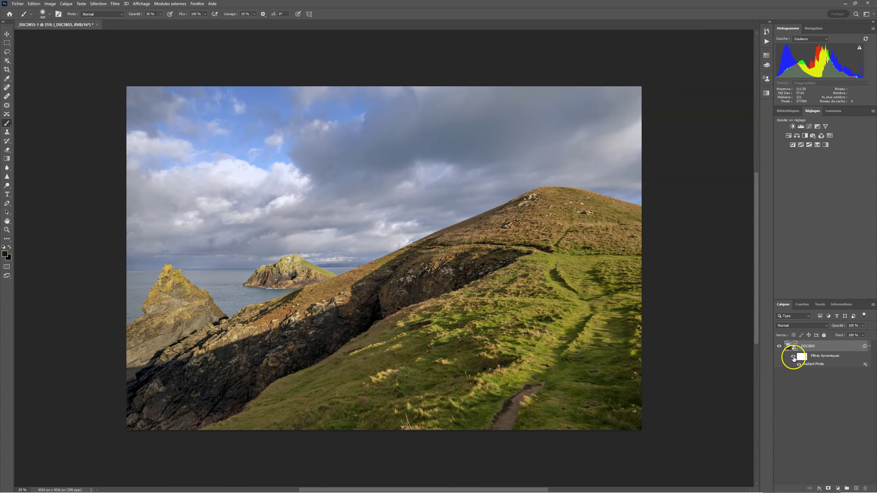
- Toggle the Radiant Photo smart filter off and on twice, leaving it visible
click(793, 357)
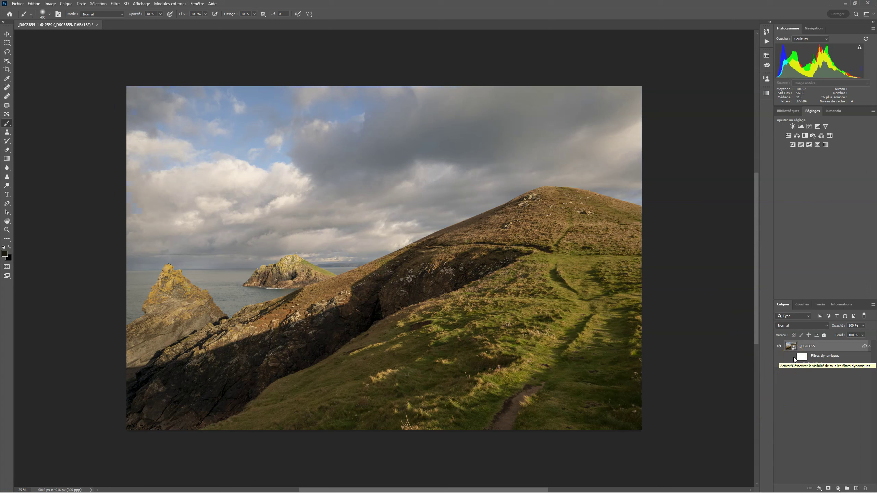
click(793, 357)
click(793, 357)
click(794, 357)
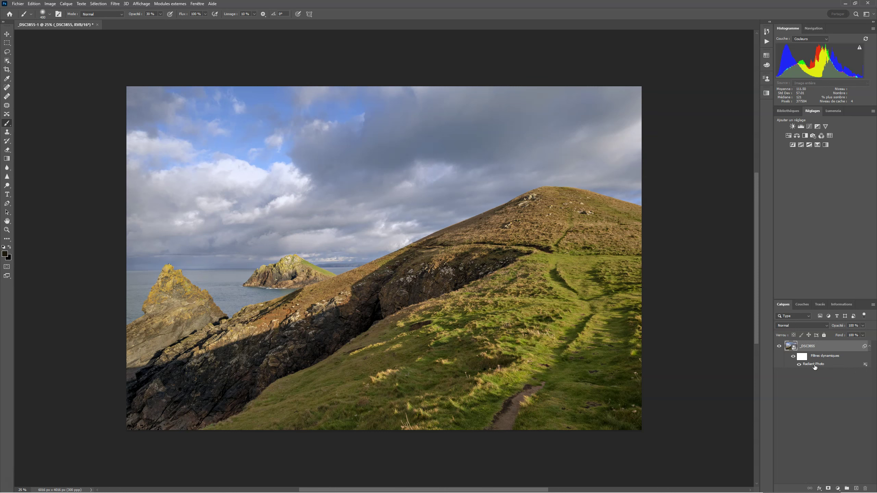
- Reopen Radiant Photo and enable Ton ciel with the Azur tone at strength 31
double_click(819, 367)
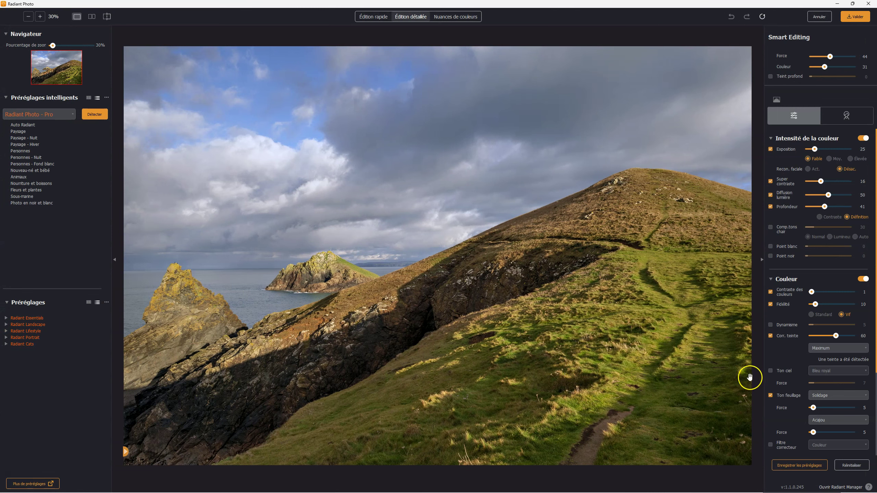
scroll(777, 371, down, 2)
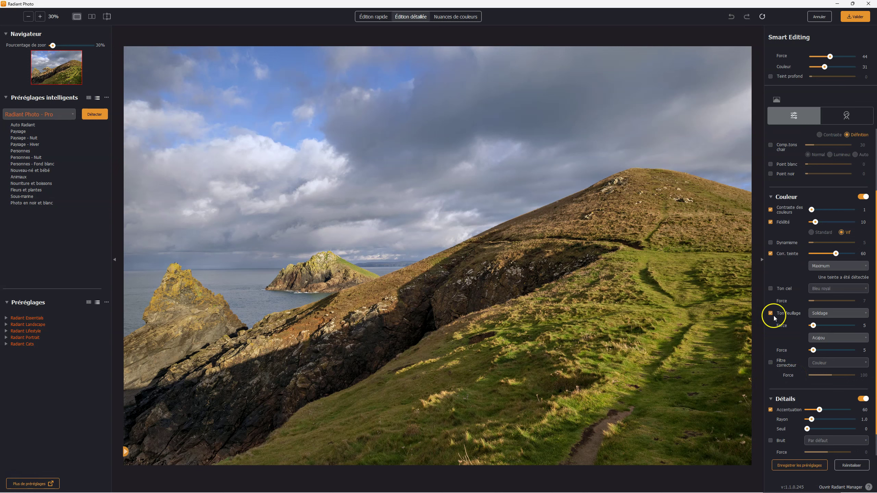
click(771, 288)
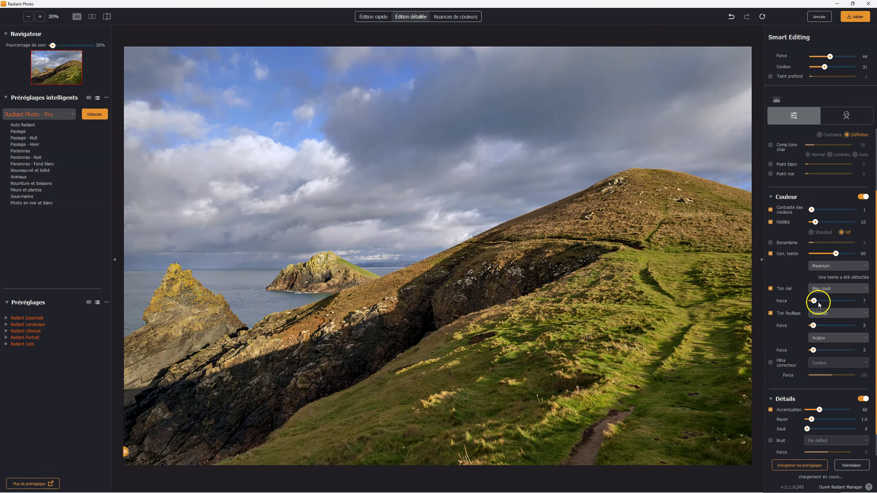
click(827, 289)
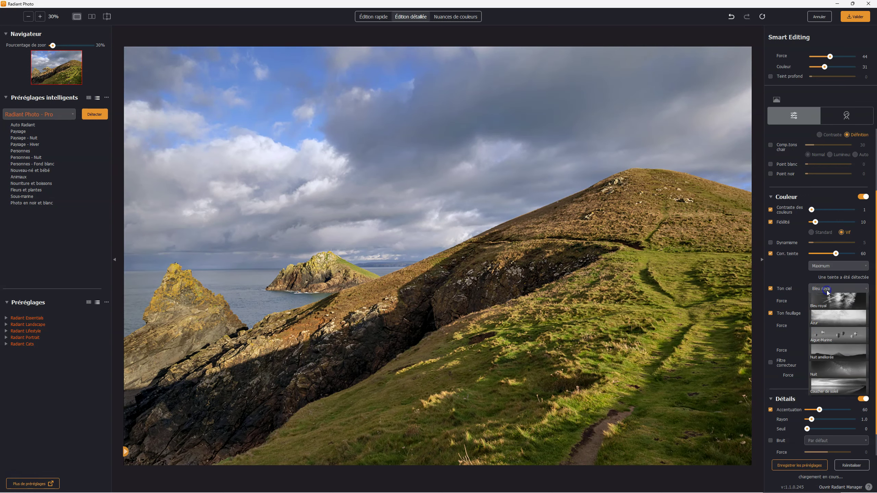
click(825, 320)
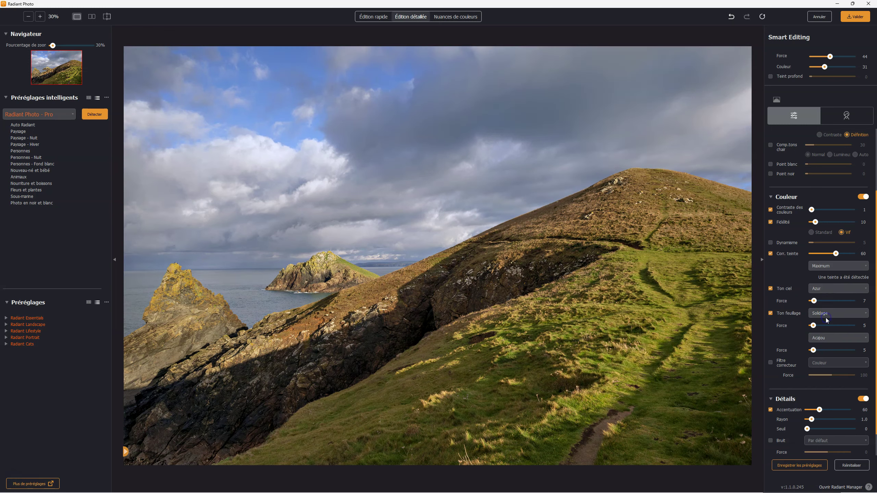
click(809, 288)
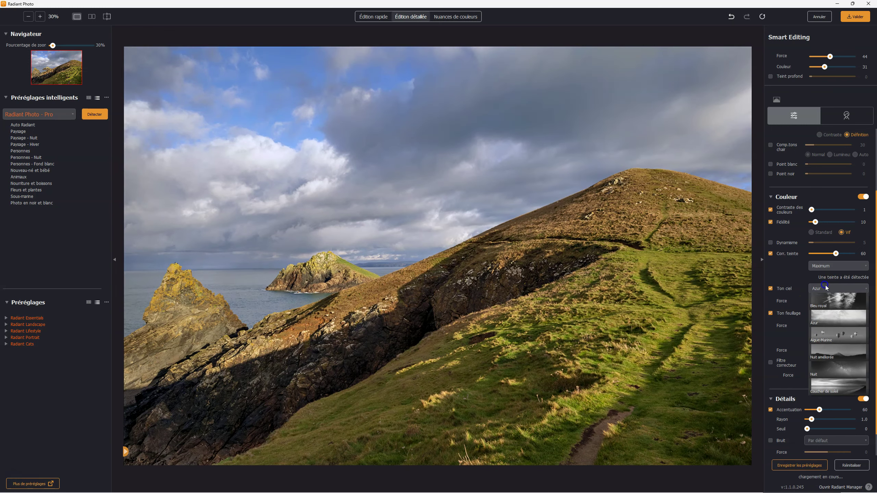
click(798, 298)
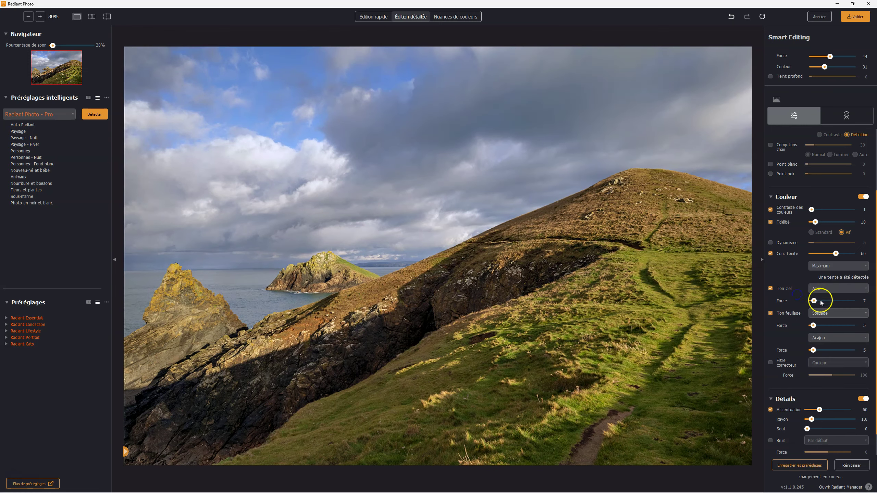
drag(820, 302, 824, 302)
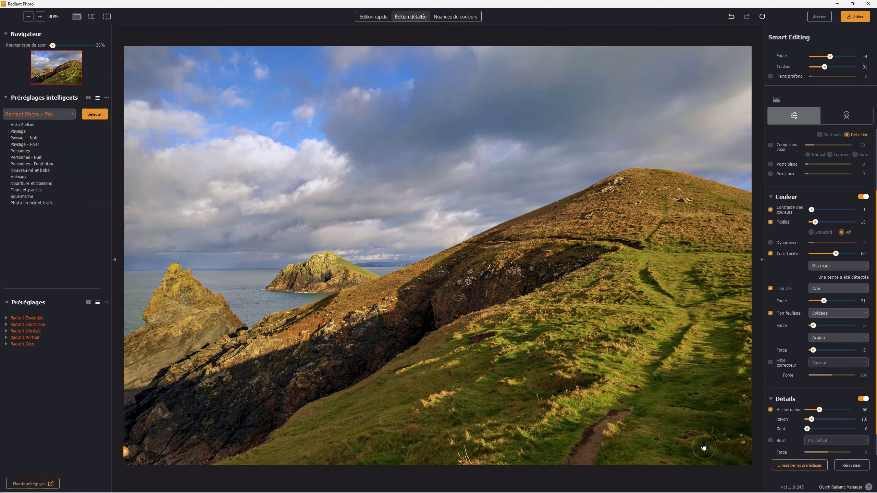
- Compare the sky edit with the original and apply the updated filter
click(510, 335)
drag(509, 335, 509, 335)
click(510, 335)
click(856, 17)
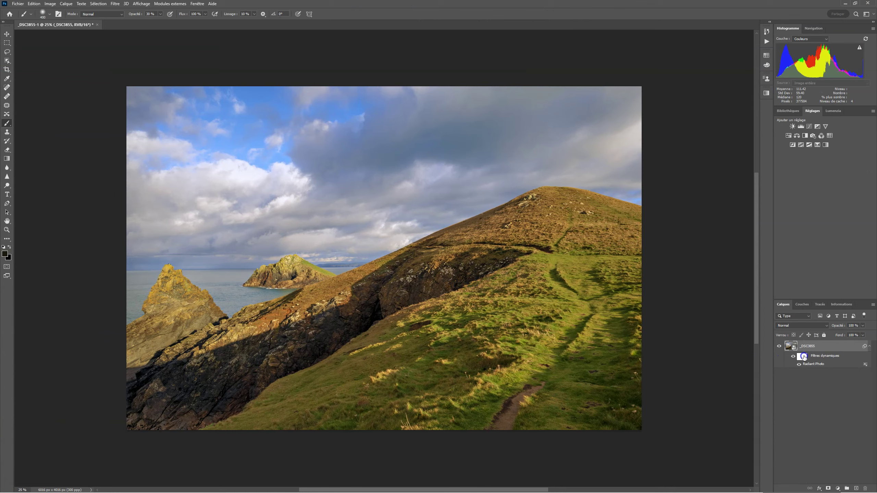
- Compare the Radiant Photo filter off and on, then create a _DSC3855 copie smart object via copy
click(795, 358)
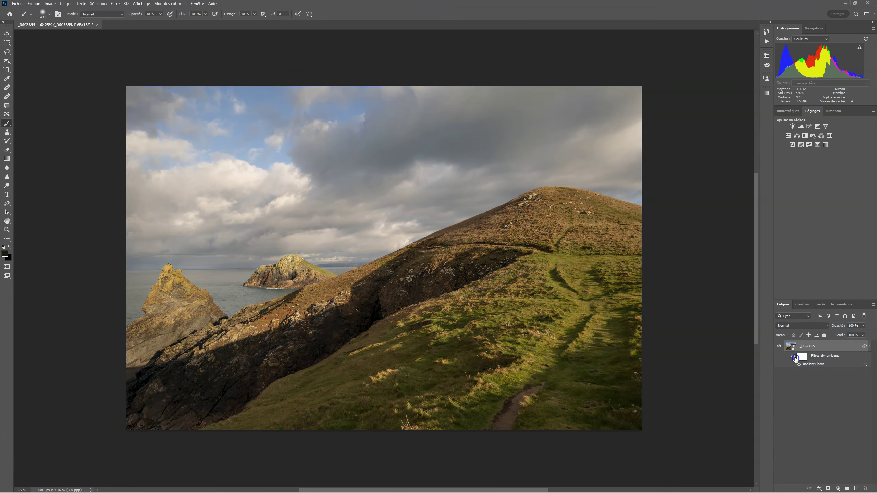
click(795, 358)
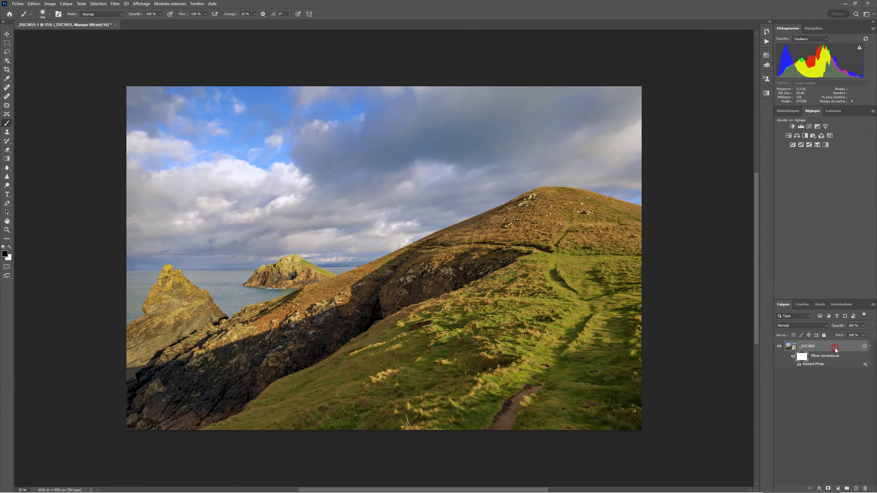
right_click(835, 350)
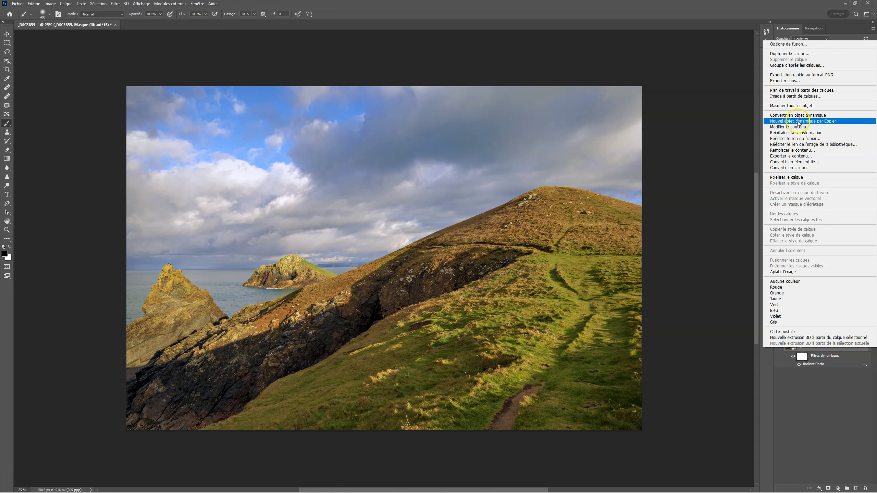
click(810, 123)
click(825, 122)
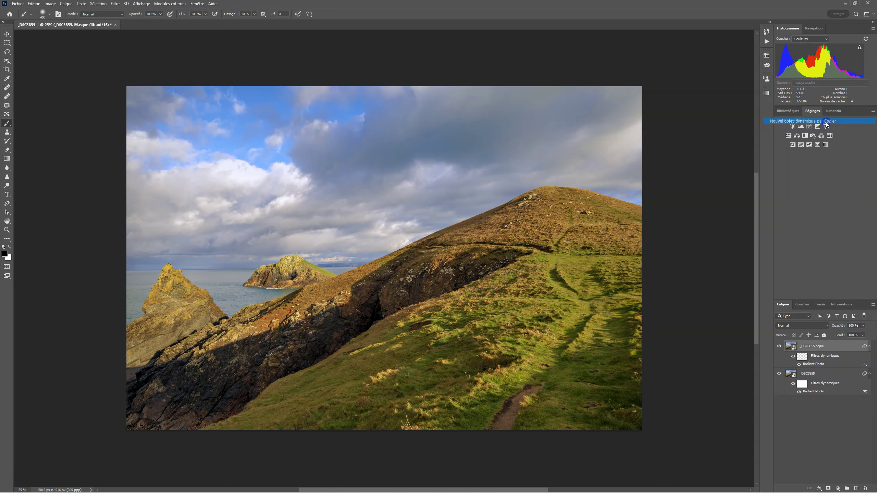
- Switch off the copy's Radiant Photo filter and move the copy below the original layer
click(792, 357)
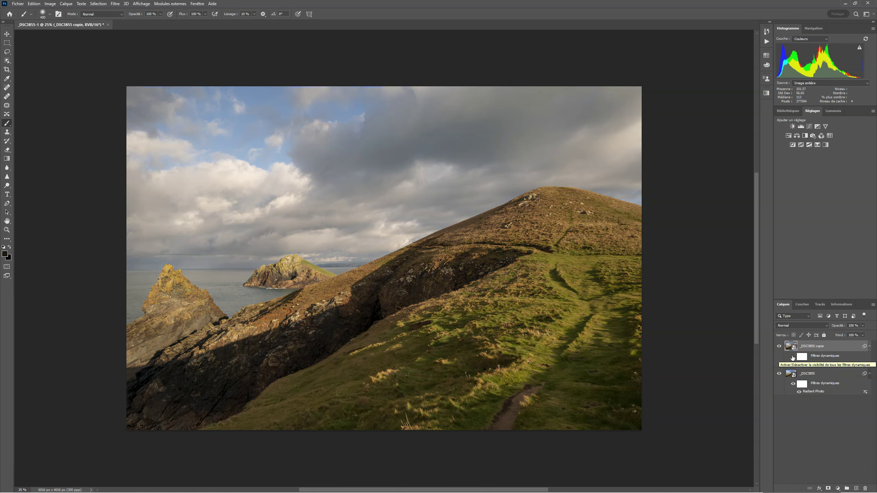
drag(813, 392, 792, 346)
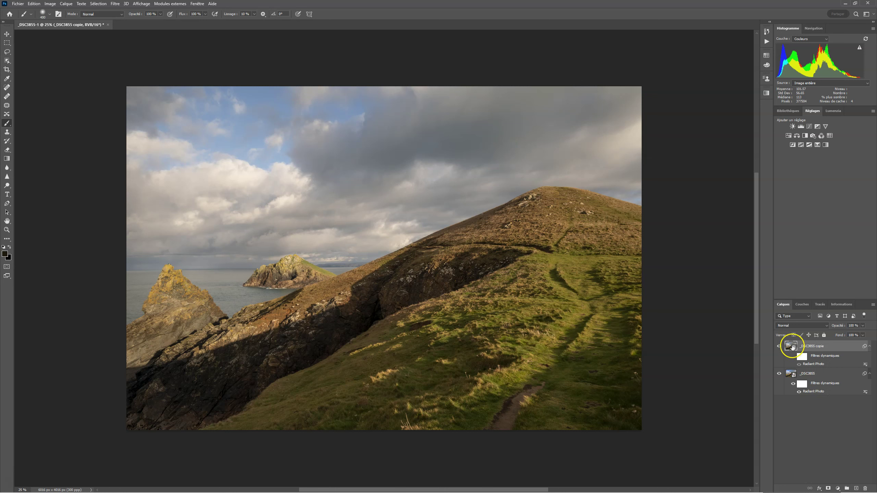
drag(792, 347, 791, 398)
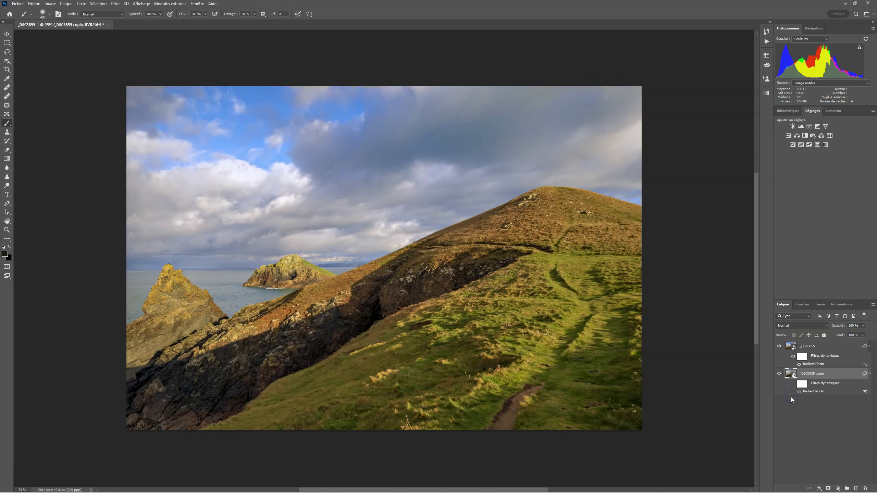
- On the original _DSC3855 layer, trial 0% opacity and Darken, then return to Normal at 100%
click(827, 346)
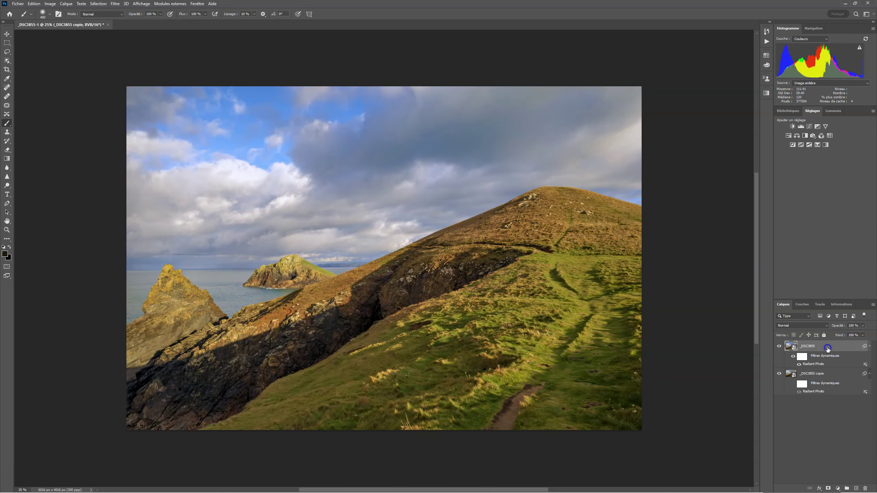
click(862, 326)
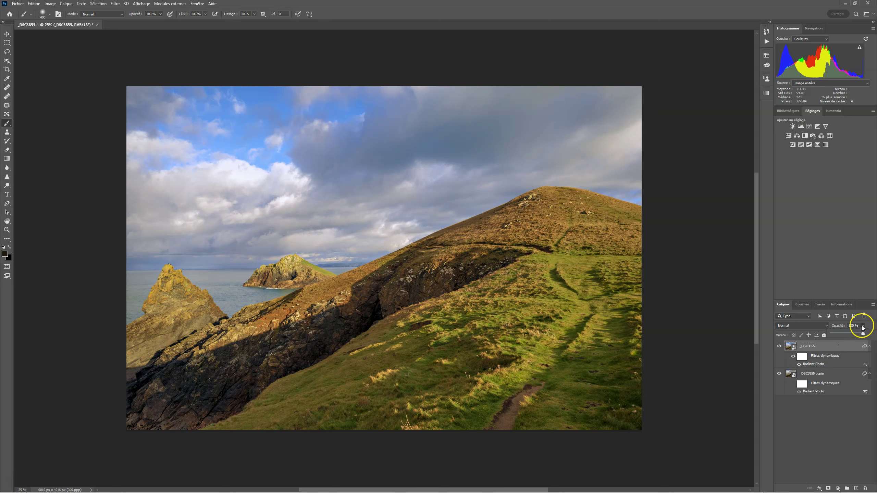
mouse_move(862, 334)
mouse_down()
mouse_move(832, 336)
mouse_move(860, 333)
mouse_up()
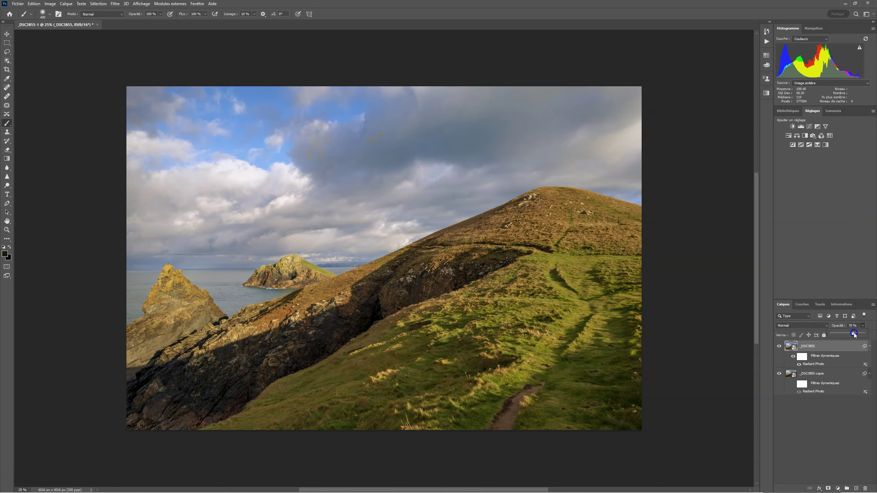
click(808, 325)
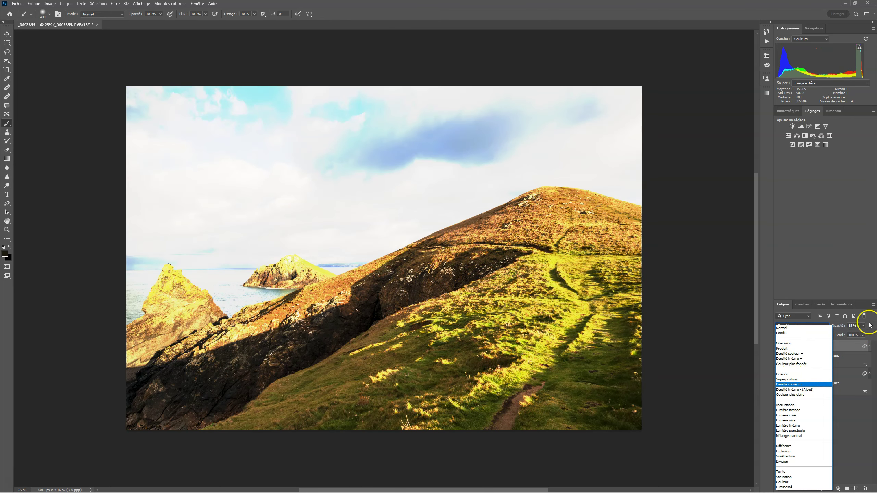
click(864, 325)
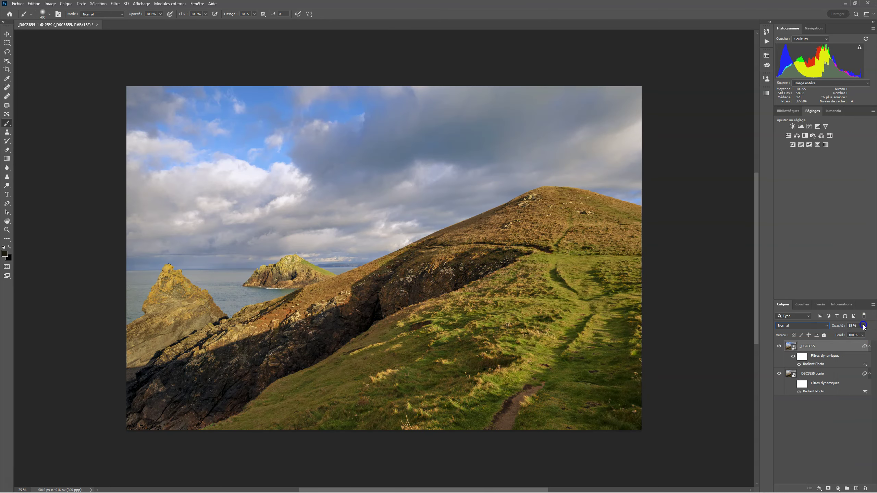
drag(864, 333, 870, 333)
- Trial Overlay at lowered opacity, revert to Normal with raised opacity, and hide the _DSC3855 copie layer
click(817, 326)
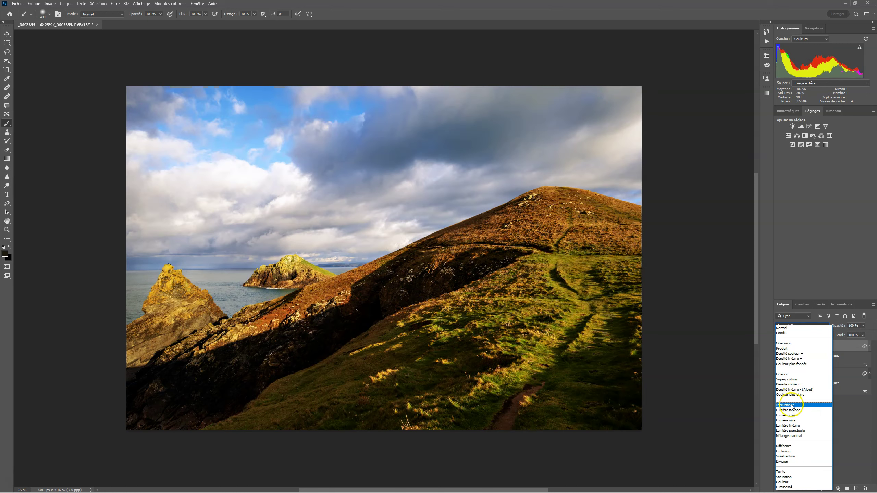
click(794, 405)
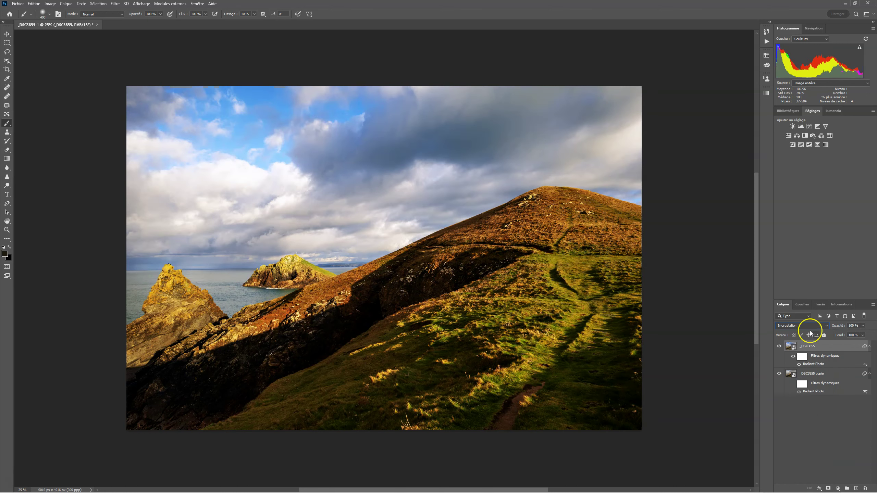
click(863, 325)
mouse_move(865, 334)
mouse_down()
mouse_move(830, 337)
mouse_move(840, 334)
mouse_up()
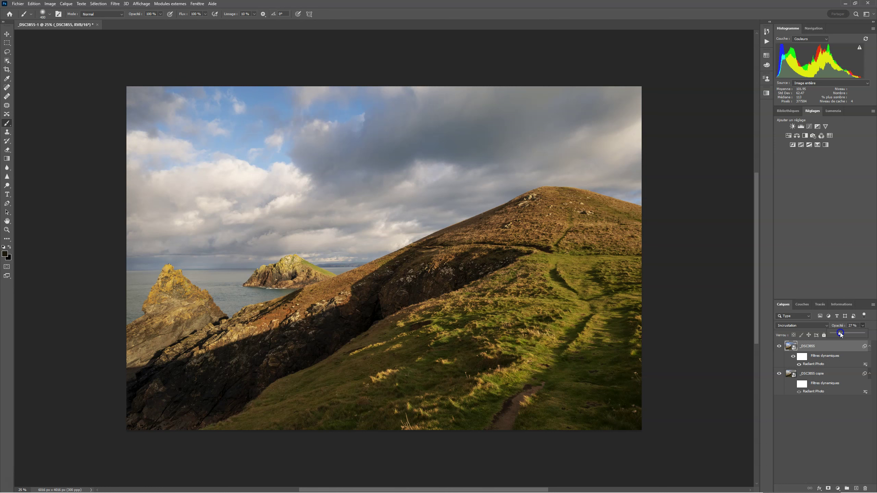
click(816, 329)
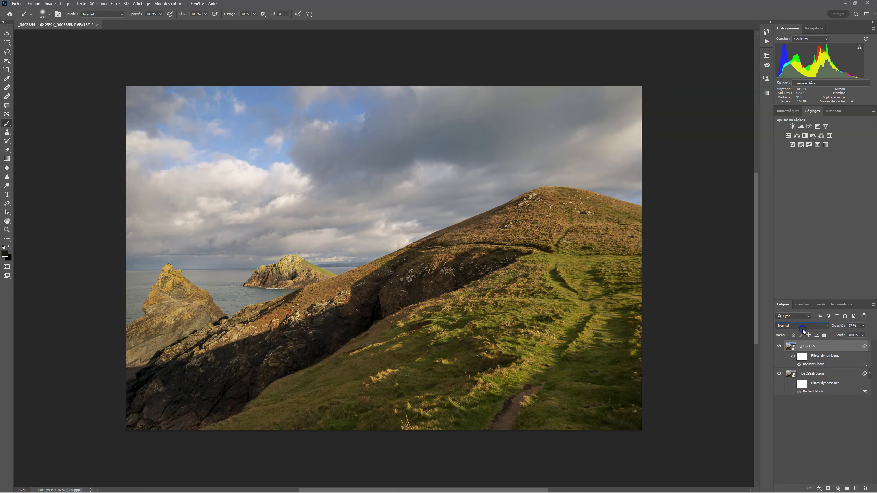
click(863, 325)
drag(845, 334, 871, 333)
click(779, 374)
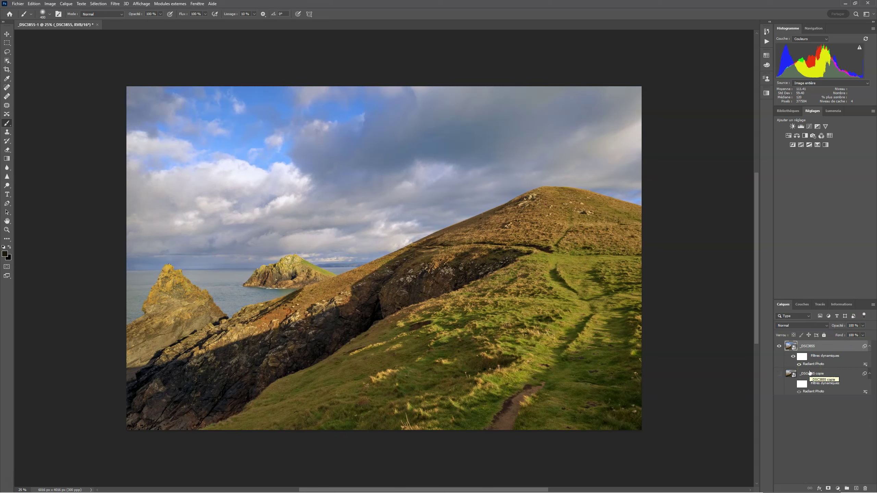
- Show the _DSC3855 copie layer and set the top _DSC3855 layer's opacity to 71%
click(802, 357)
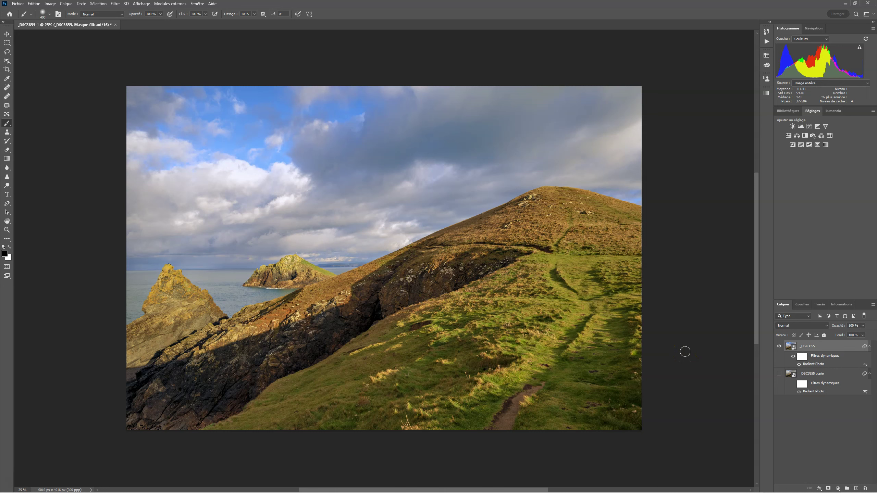
click(863, 325)
drag(863, 335, 818, 334)
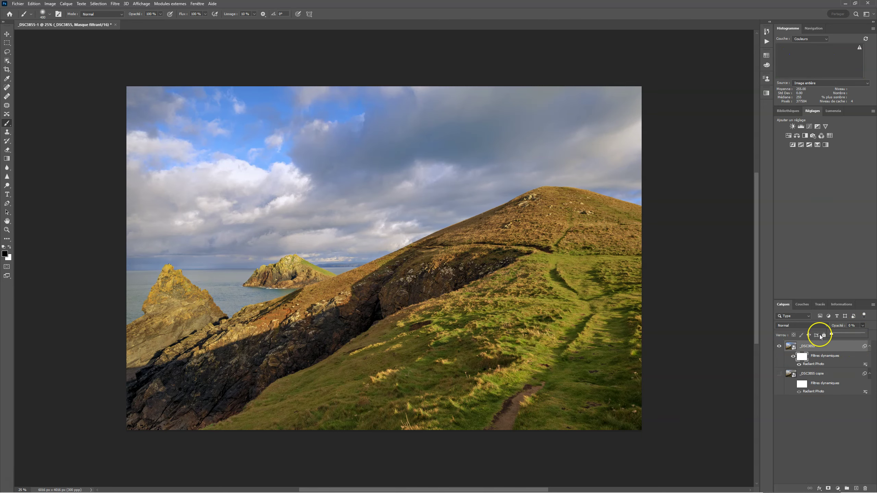
click(780, 373)
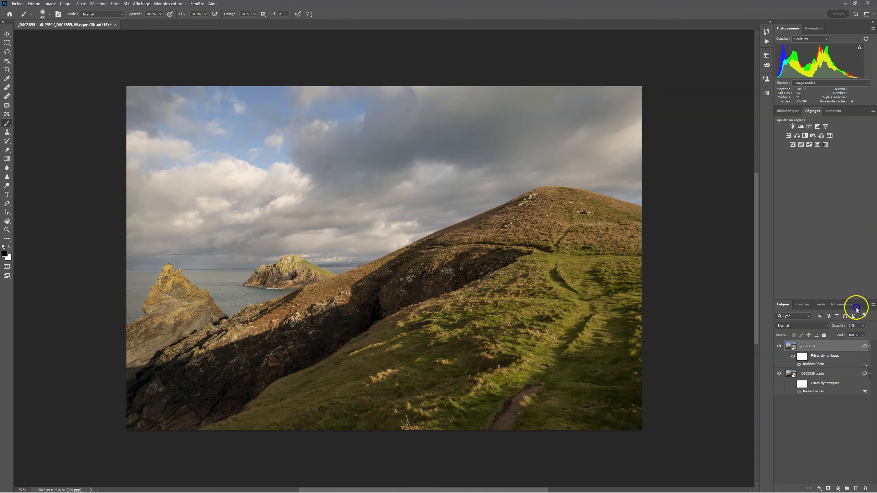
click(864, 325)
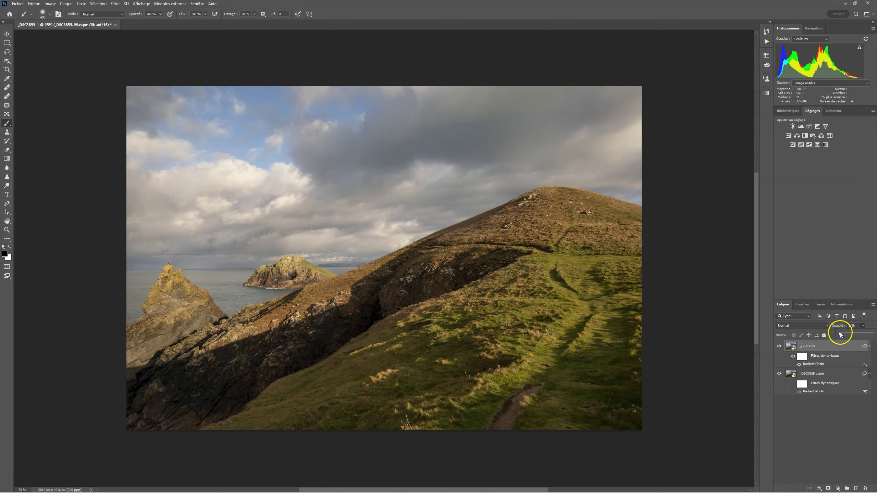
drag(839, 334, 854, 334)
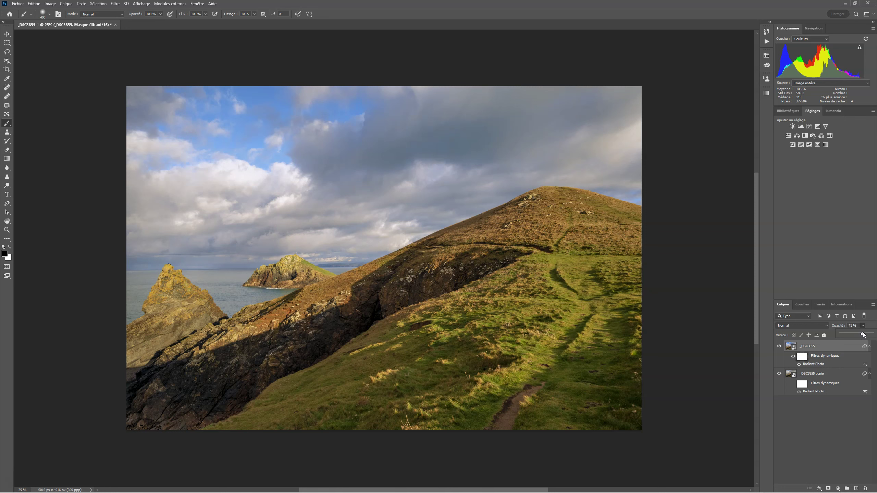
- Toggle the _DSC3855 layer's visibility to compare it against the copy, leaving it visible
click(780, 346)
click(779, 346)
click(779, 346)
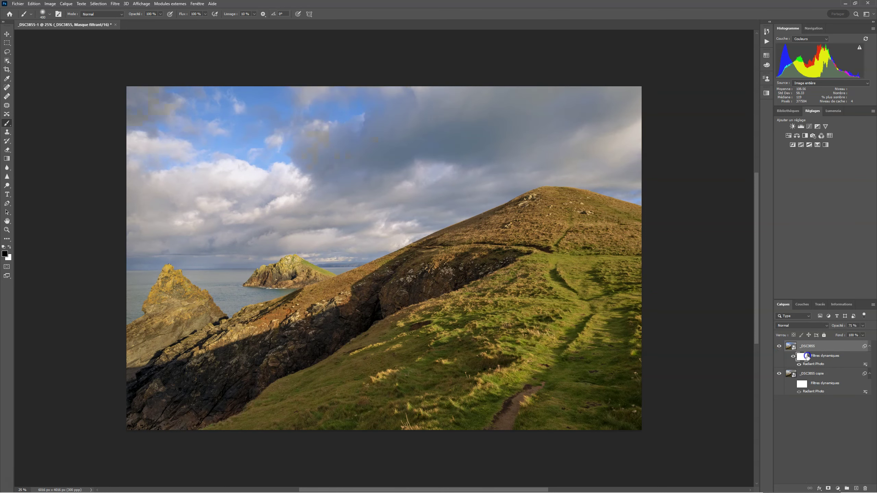